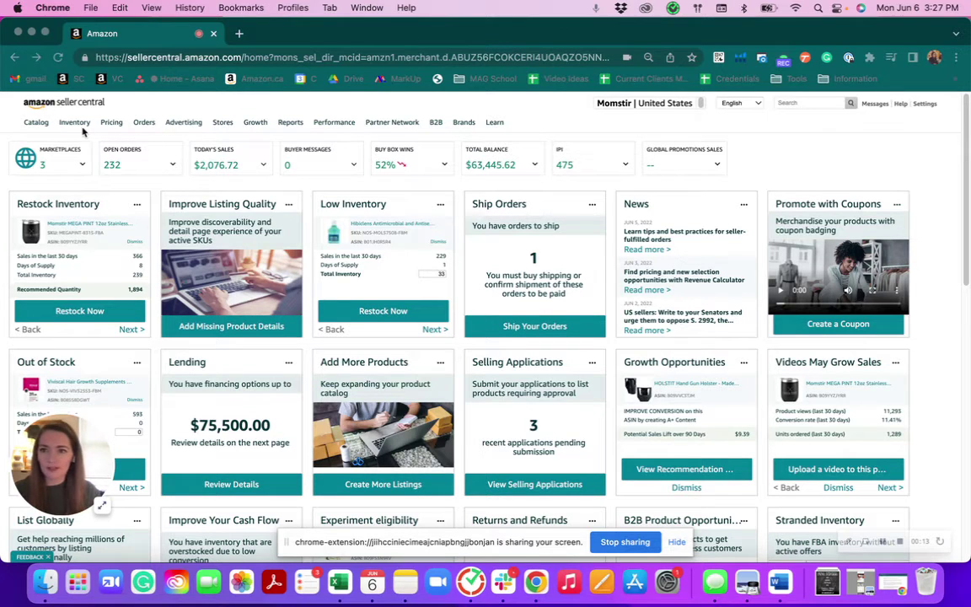
Bring up the Inventory menu on the Seller Central dashboard to show the add-product options
mouse_move(71, 126)
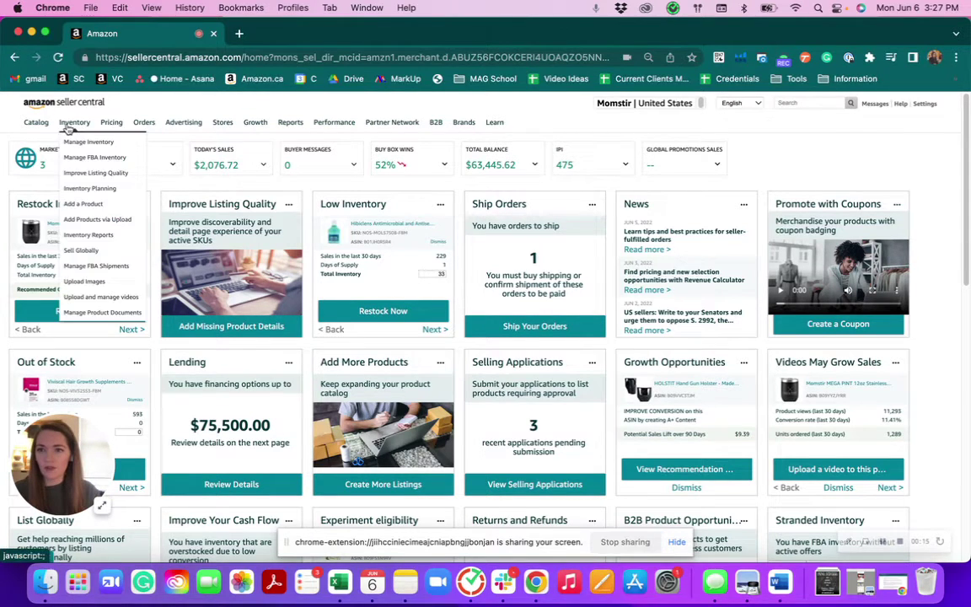
Open Inventory > Add a Product and dismiss the catalog search's past-search suggestions
click(125, 210)
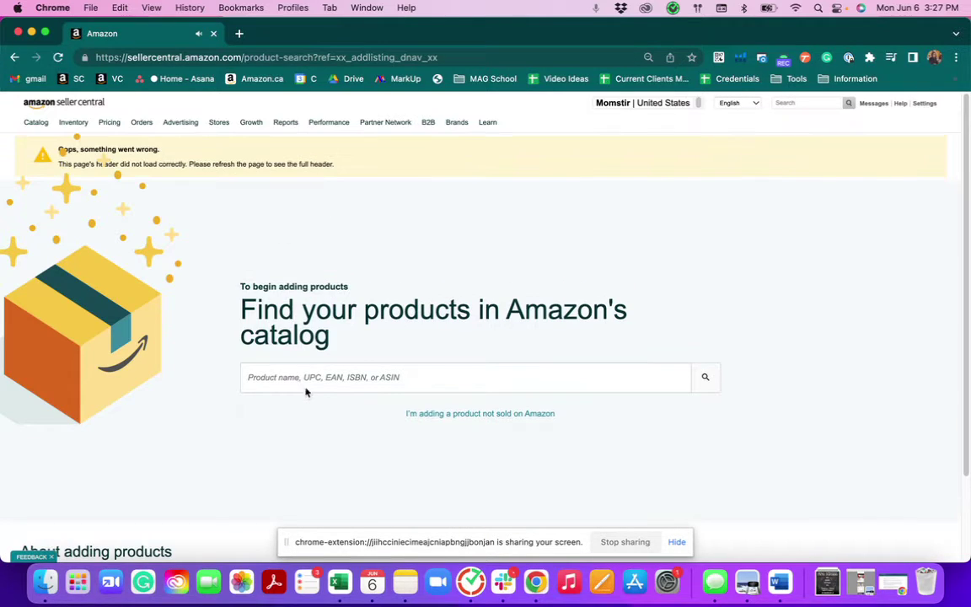
click(306, 376)
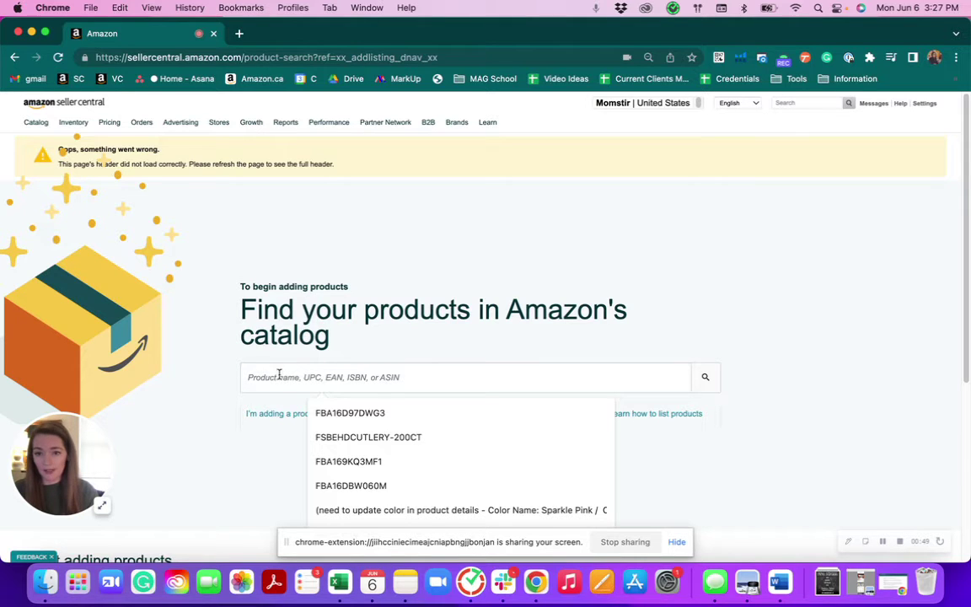
click(194, 302)
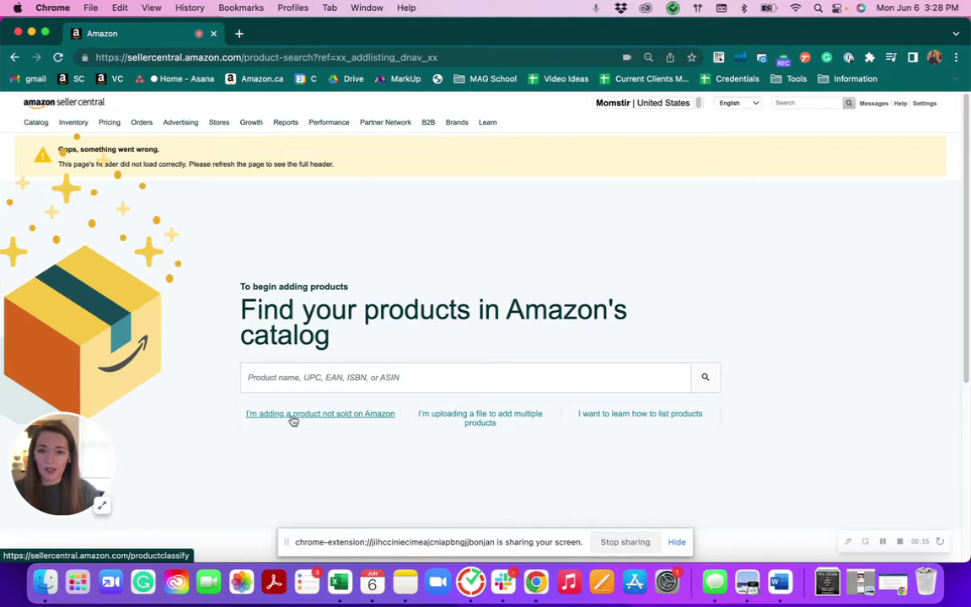
List a product not sold on Amazon and select the second 'wine glasses' drinking-cup category
click(293, 419)
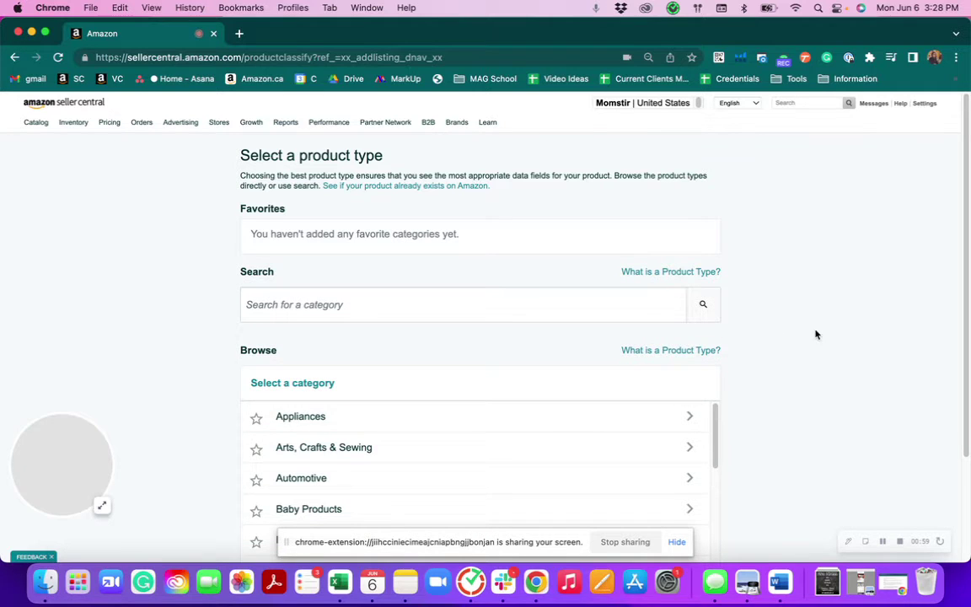
click(378, 304)
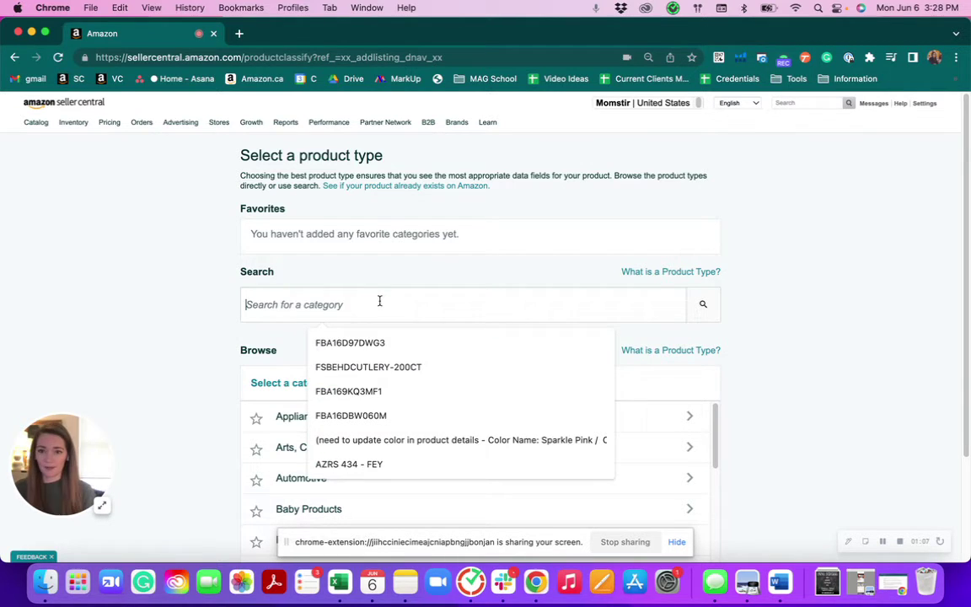
text(wine glasses)
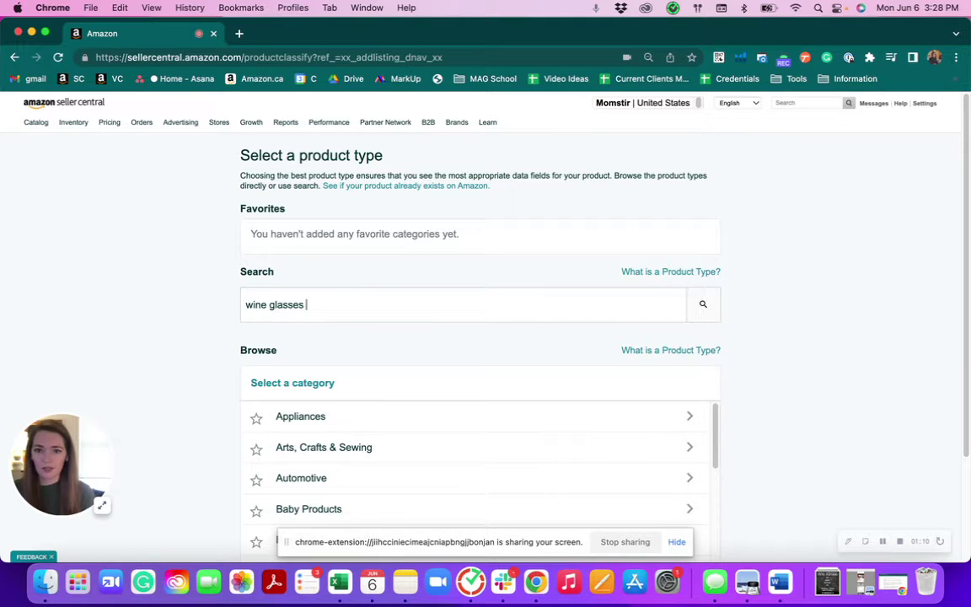
key(Return)
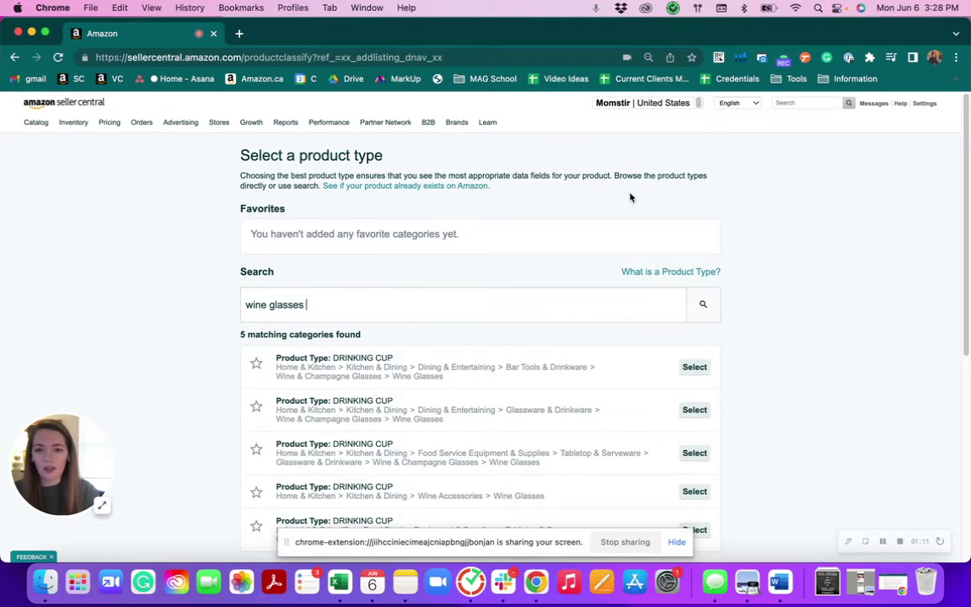
scroll(807, 273, down, 2)
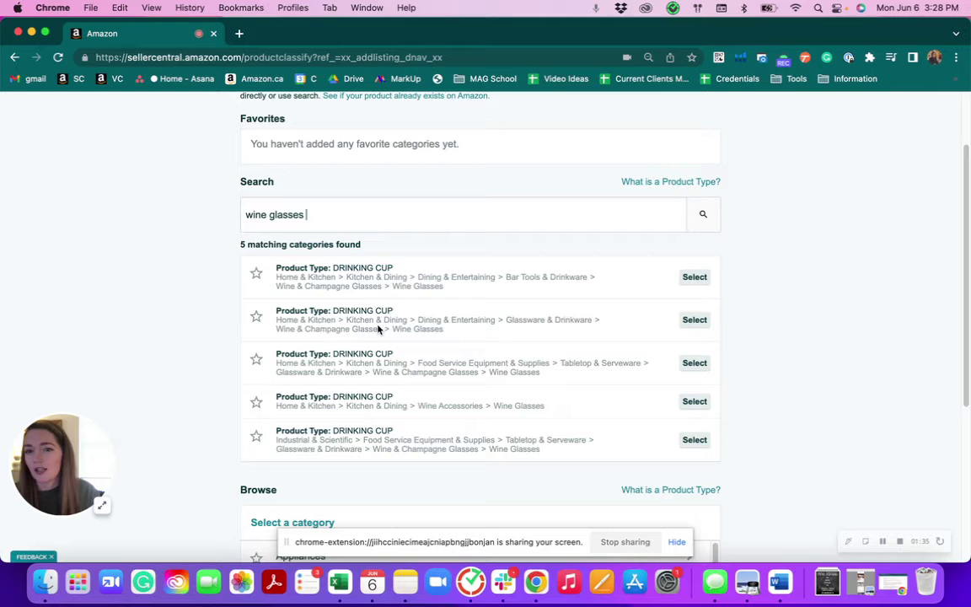
click(694, 321)
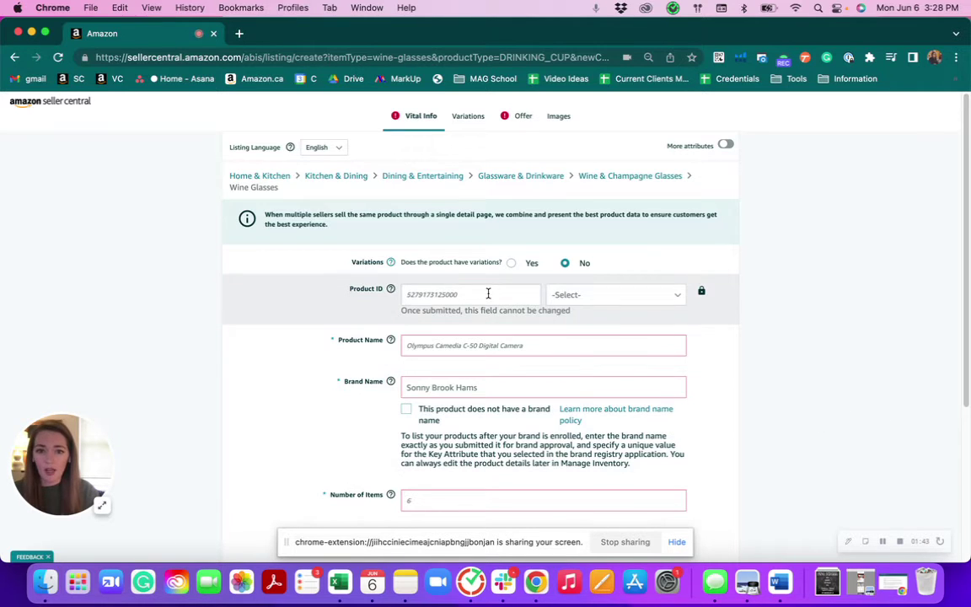
Check the Product ID type options without choosing one, then review the Vital Info fields
click(592, 301)
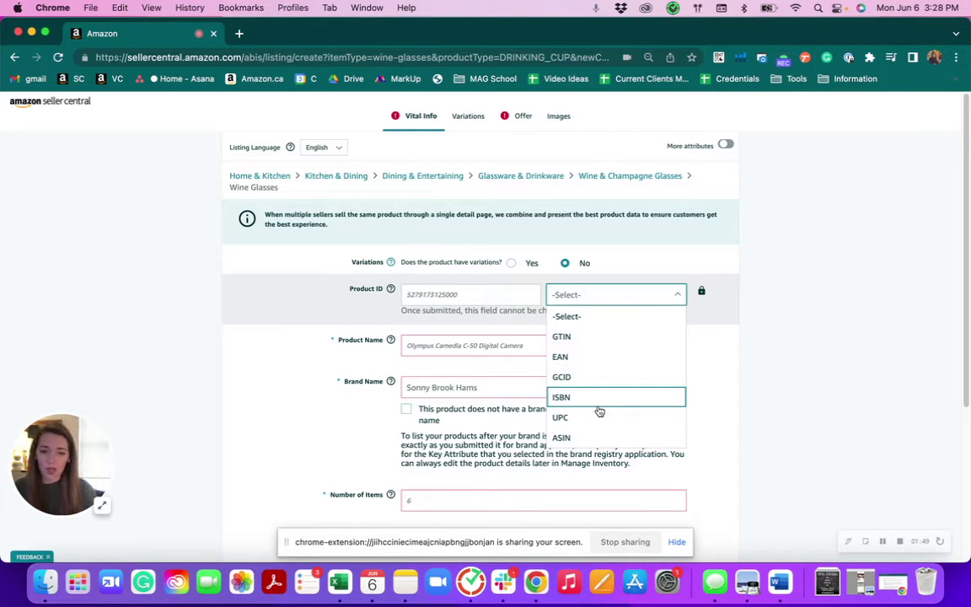
click(395, 355)
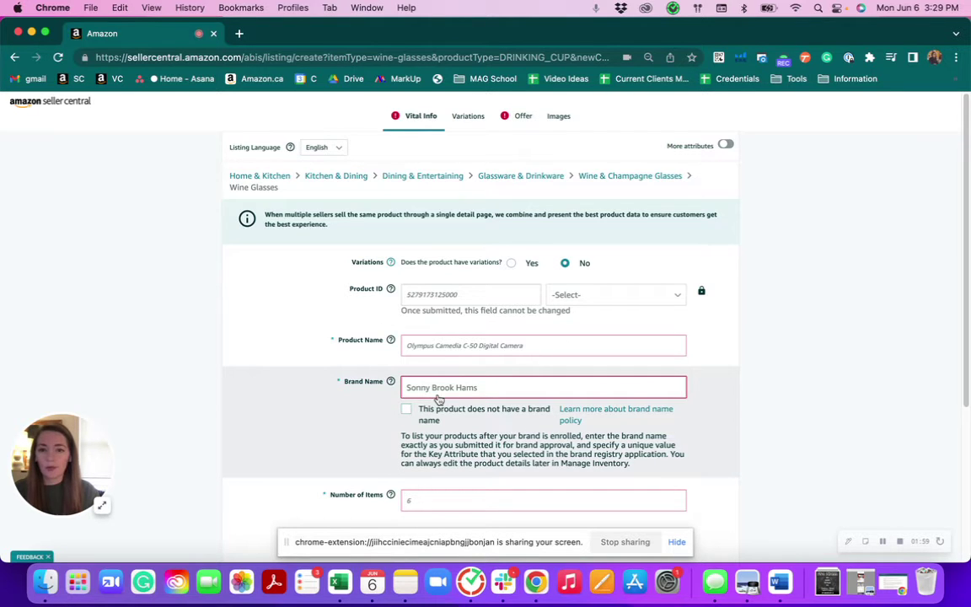
scroll(333, 381, down, 2)
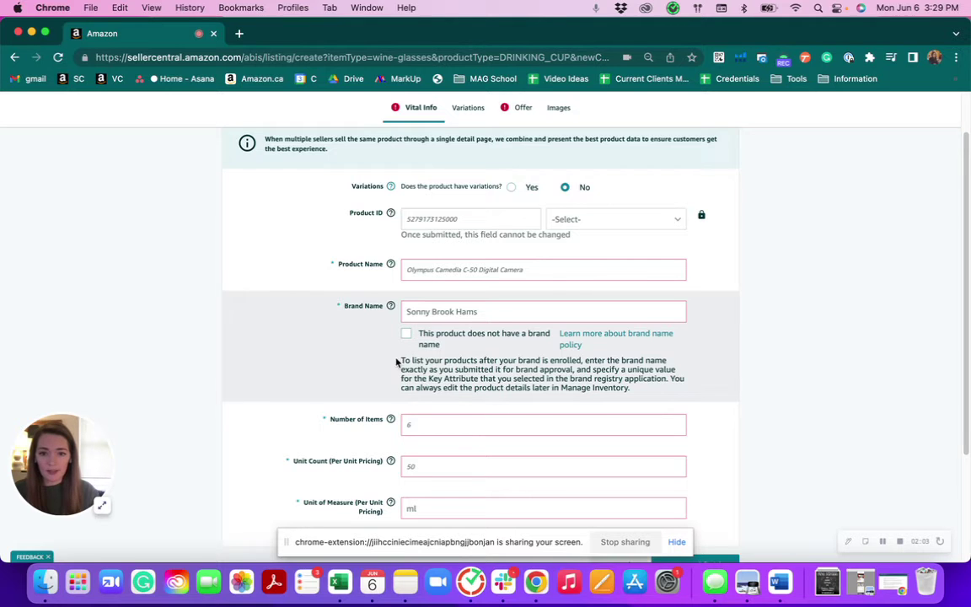
scroll(394, 350, down, 3)
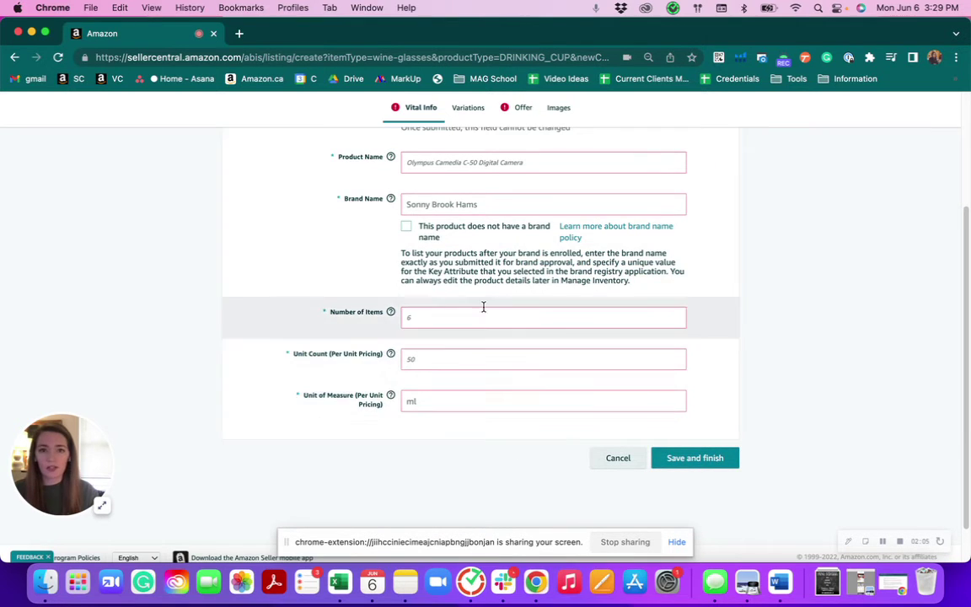
scroll(285, 253, up, 5)
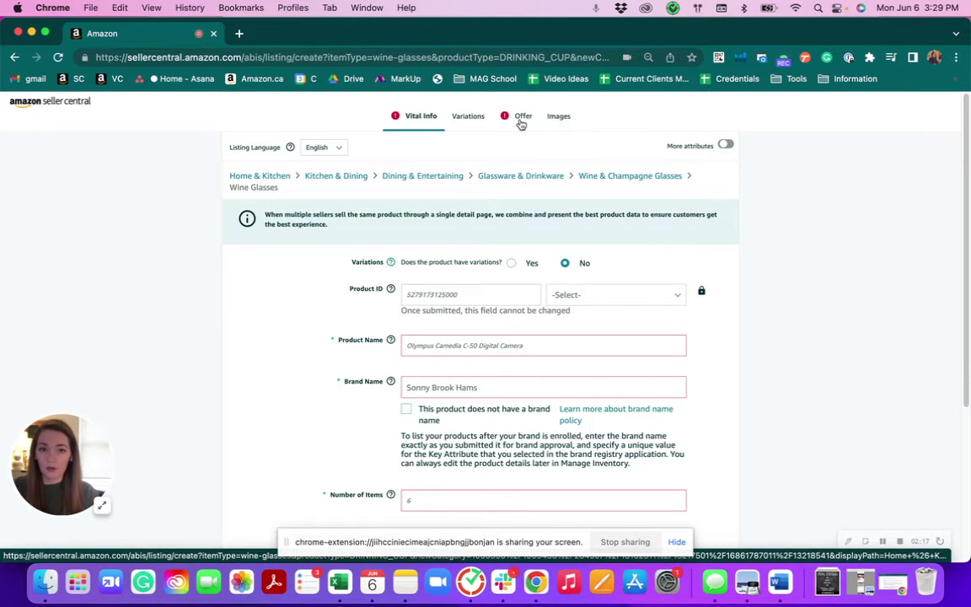
On the Offer tab, set condition New and choose Fulfilled by Amazon as the fulfillment channel
click(520, 120)
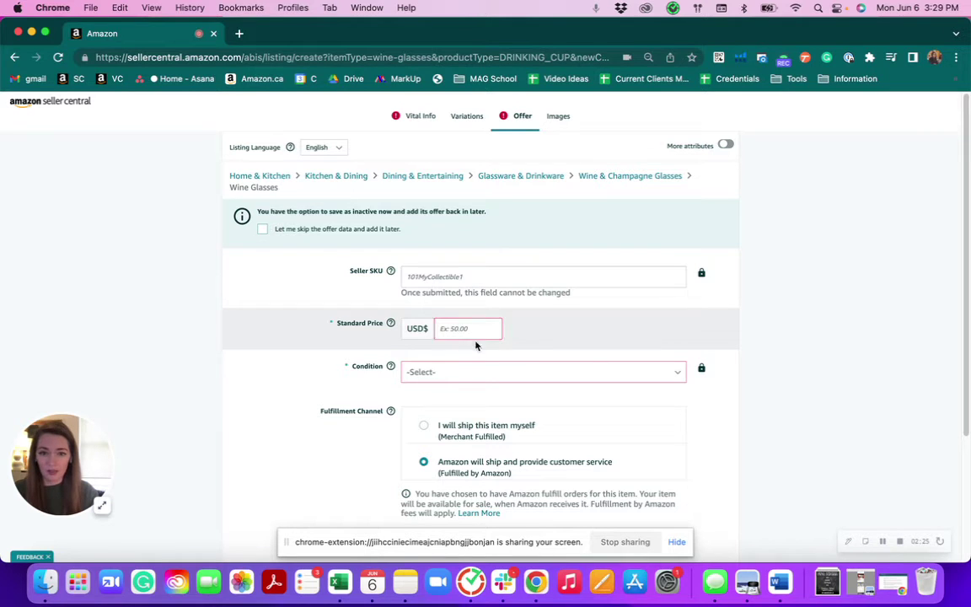
click(407, 276)
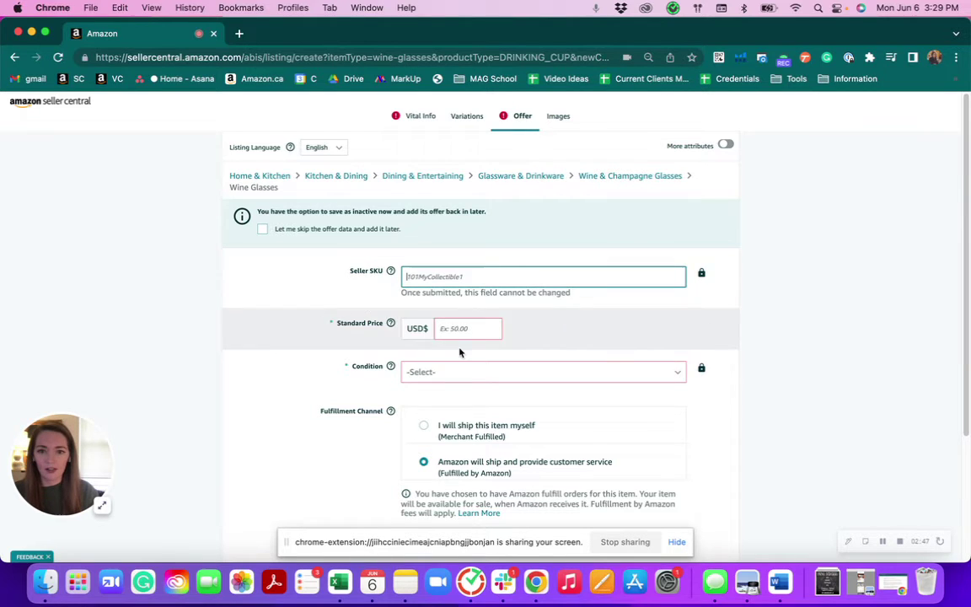
click(562, 377)
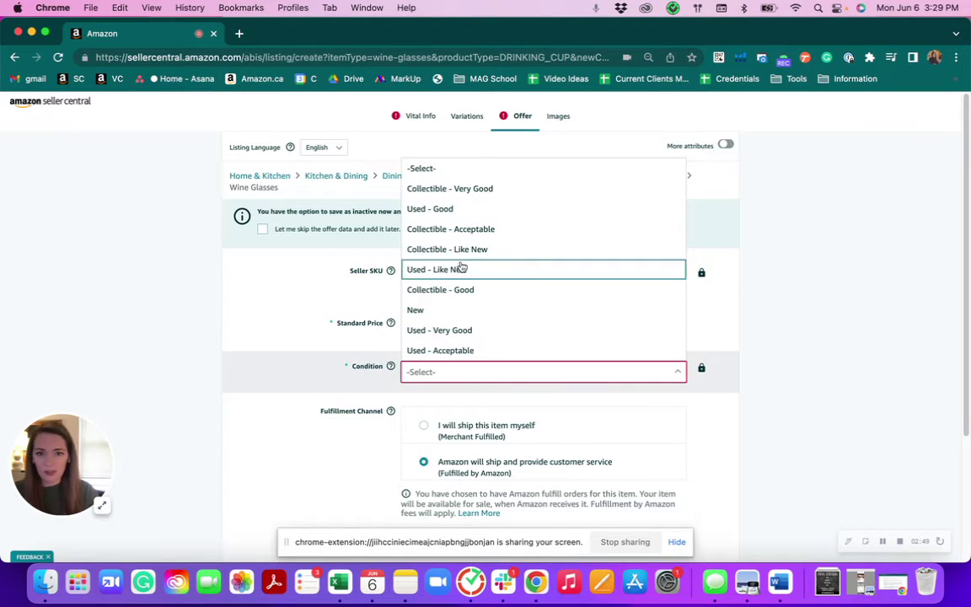
click(459, 310)
scroll(660, 346, down, 3)
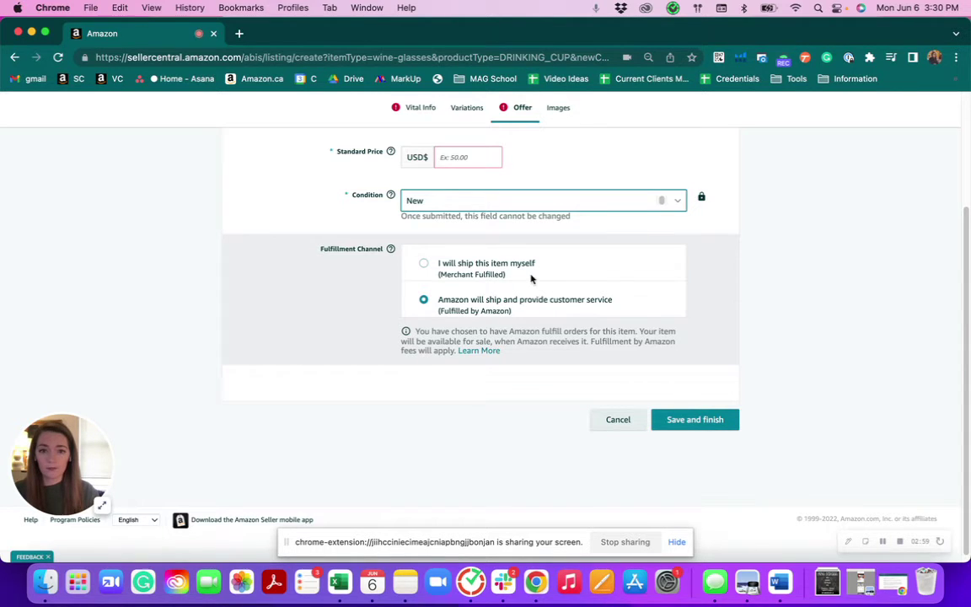
click(424, 263)
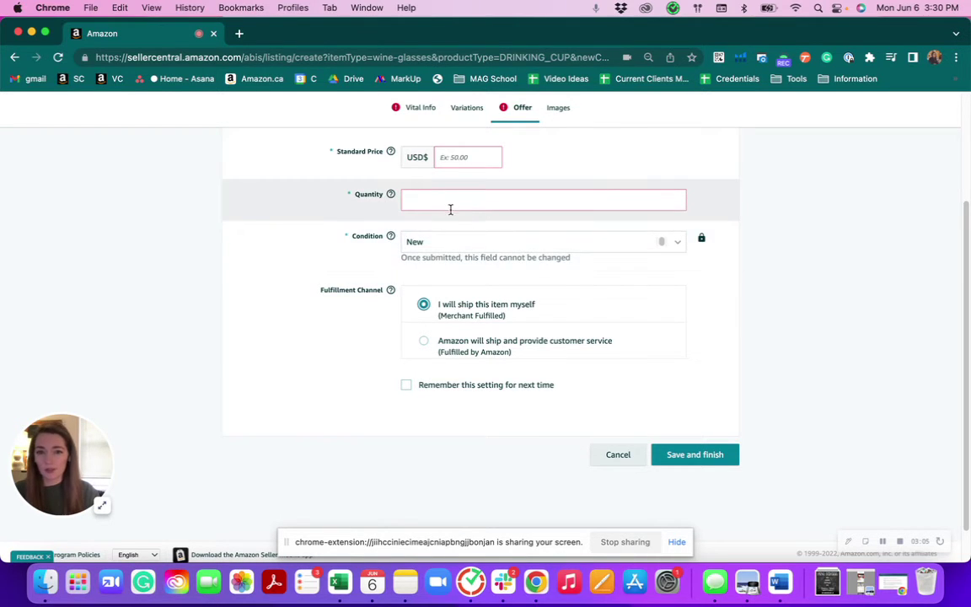
click(424, 344)
scroll(598, 241, up, 4)
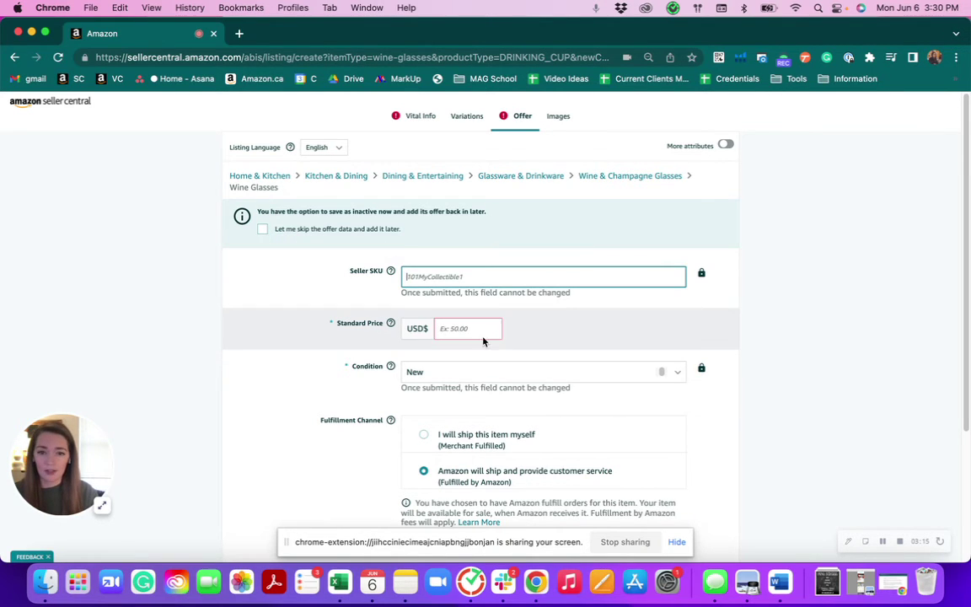
scroll(476, 313, down, 3)
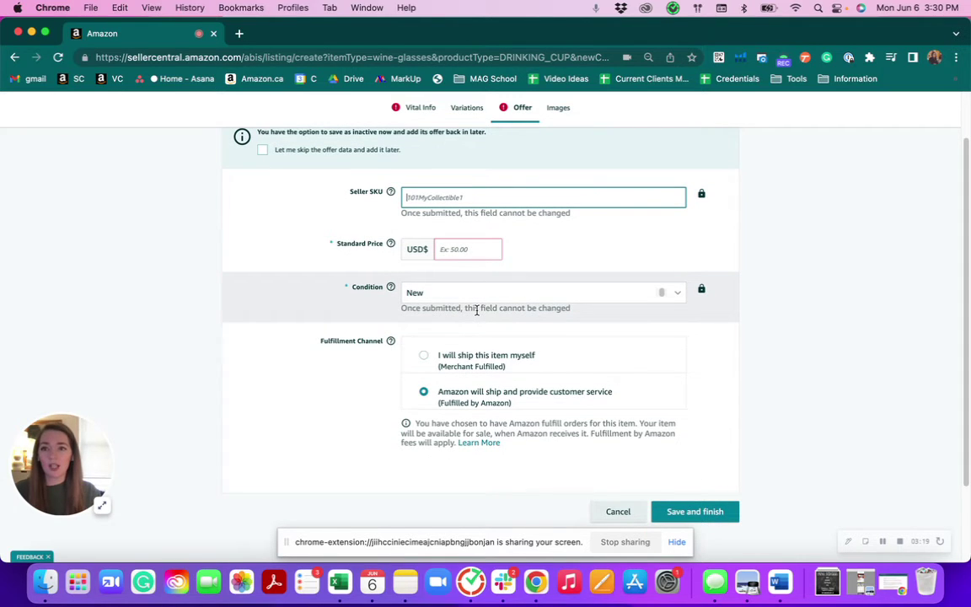
scroll(468, 236, up, 3)
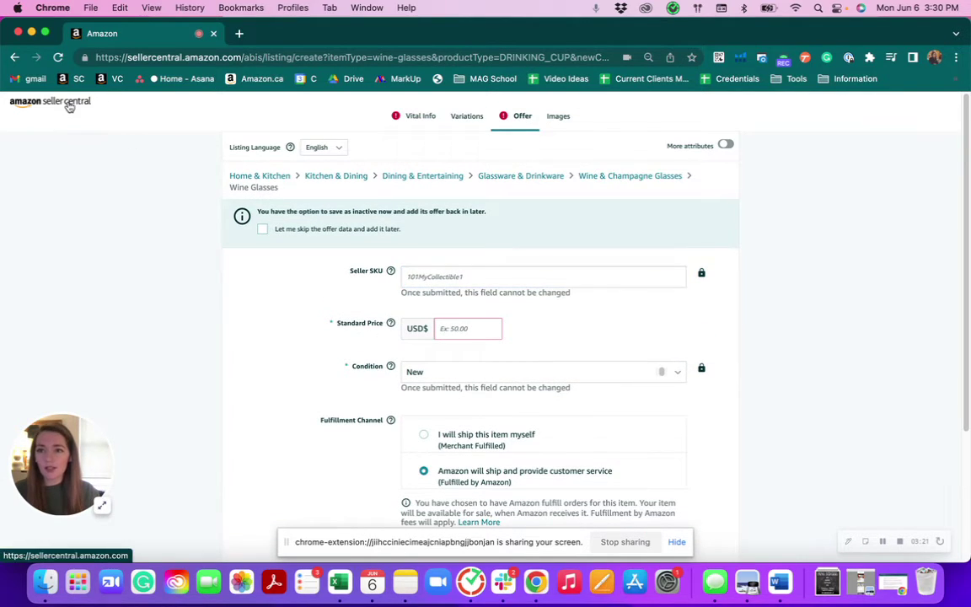
Go from the dashboard to Add Products via Upload and open Download an Inventory File
click(69, 104)
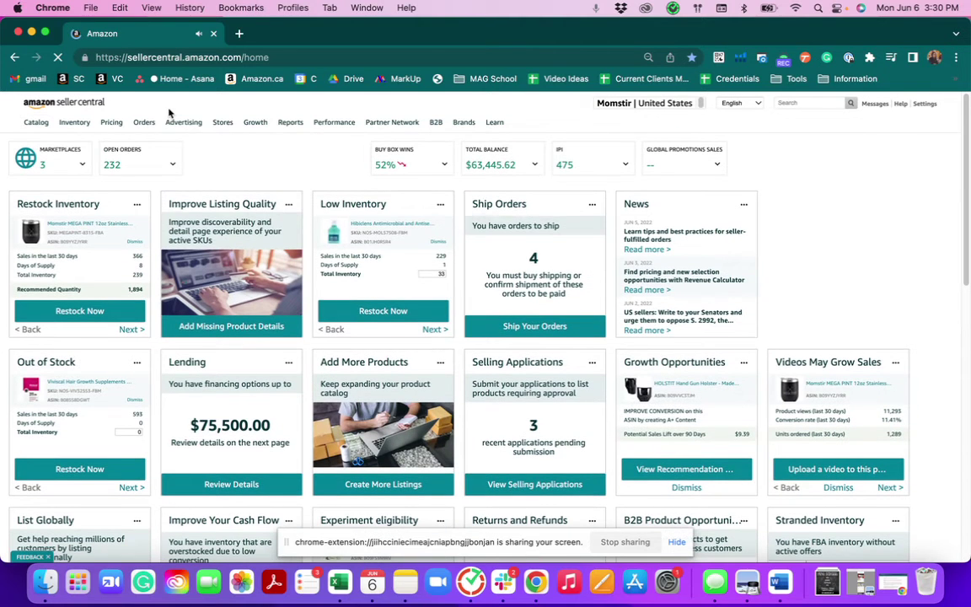
mouse_move(81, 125)
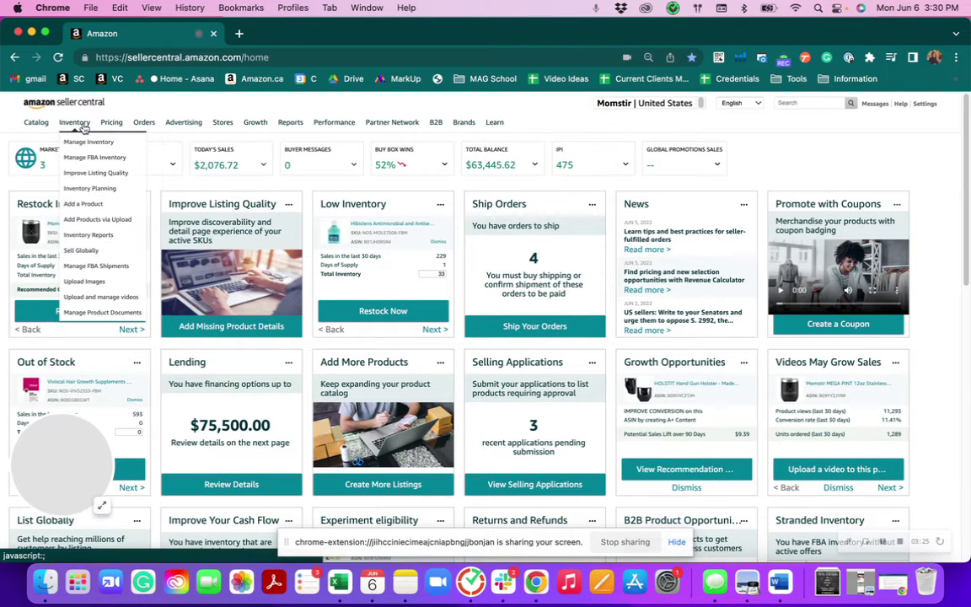
click(95, 220)
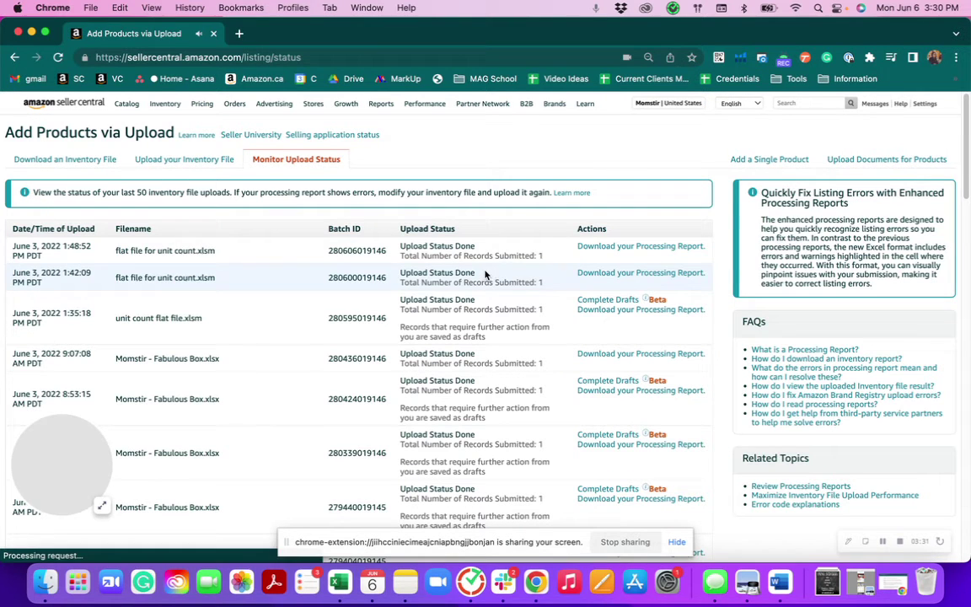
click(69, 166)
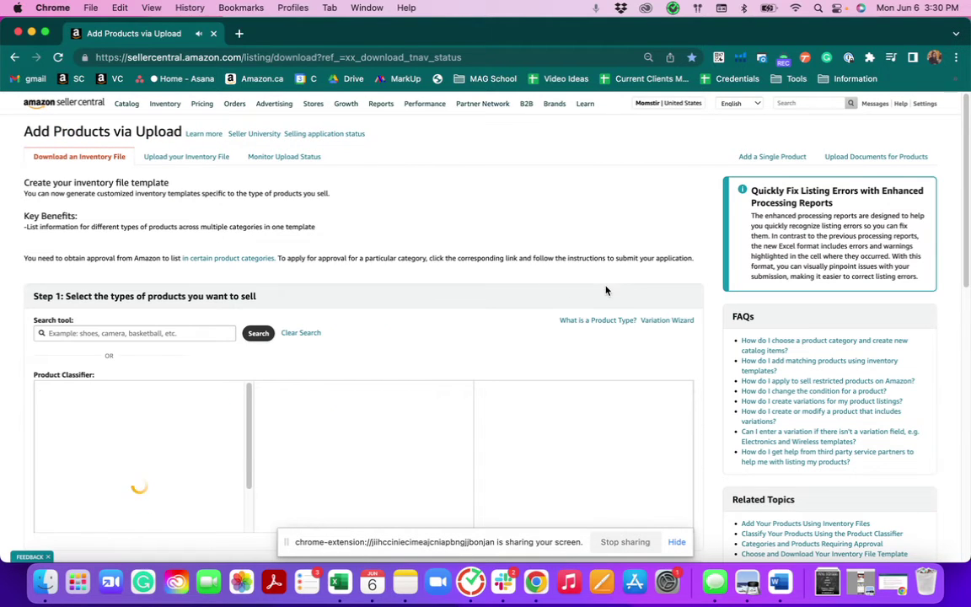
Search product types for 'wine glasses' and select the second Wine Glasses classification
click(149, 333)
text(wine glasses)
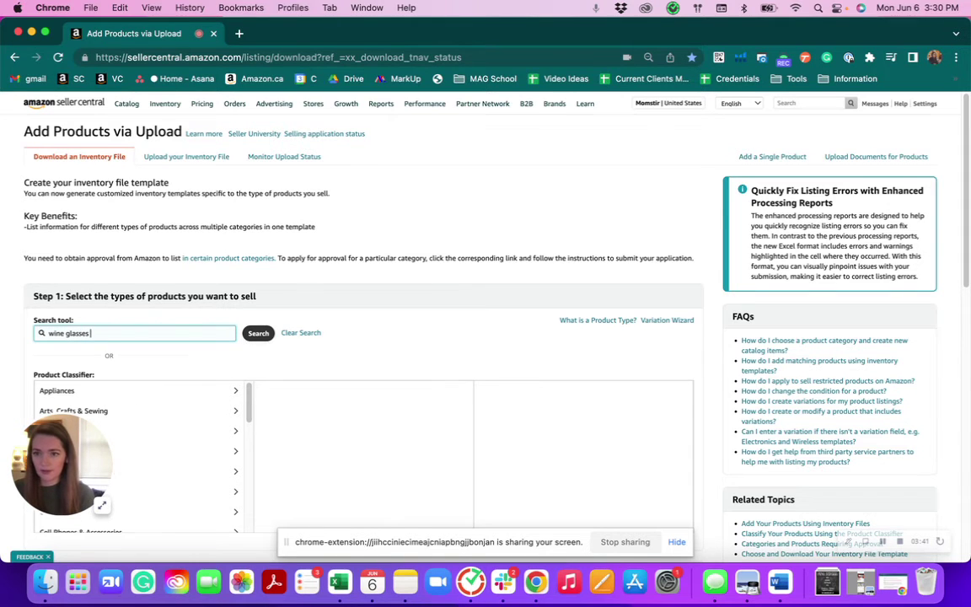
key(Return)
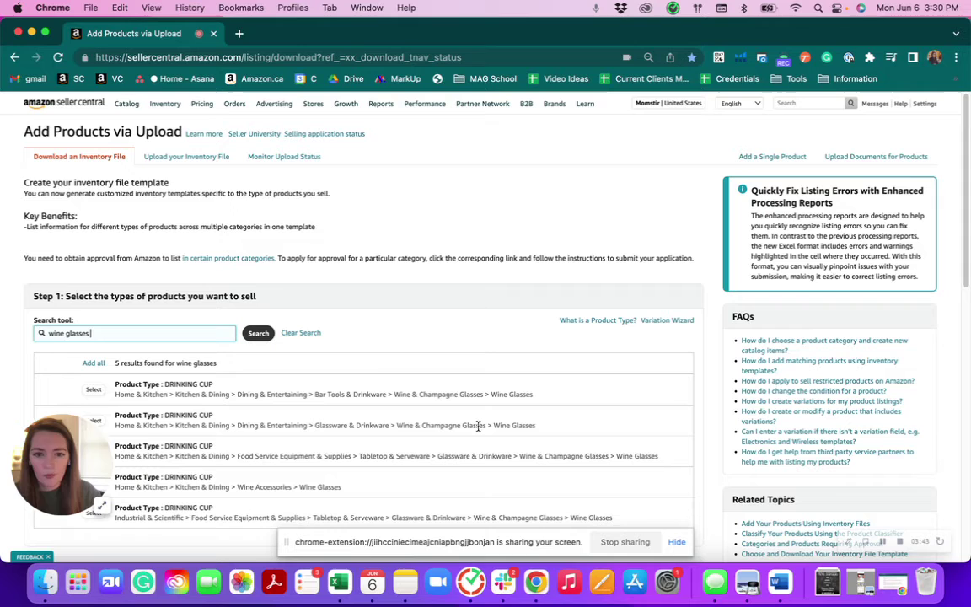
click(98, 419)
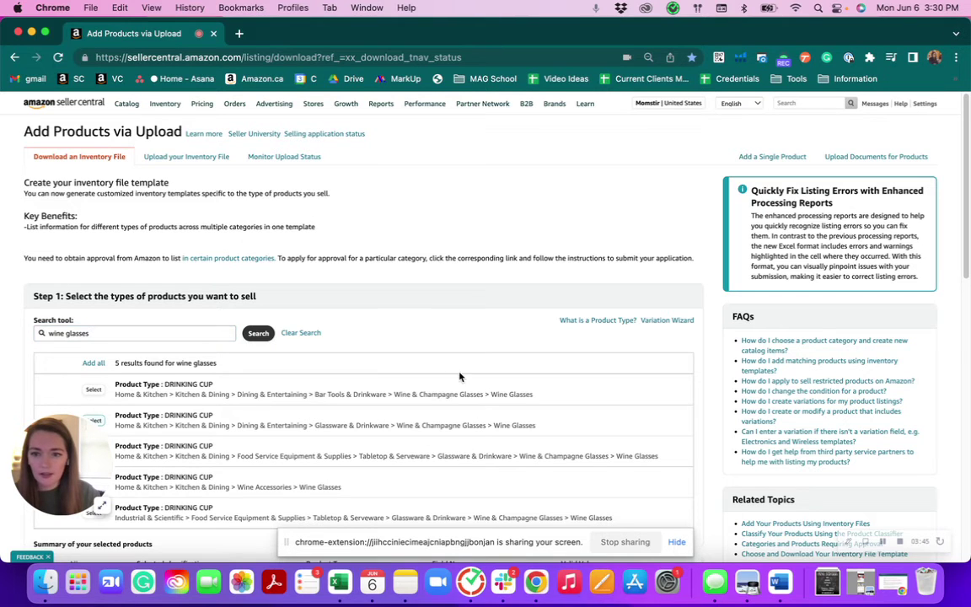
Keep Advanced mode and generate the Wine Glasses template, downloading WineGlasses.xlsm
scroll(459, 377, down, 5)
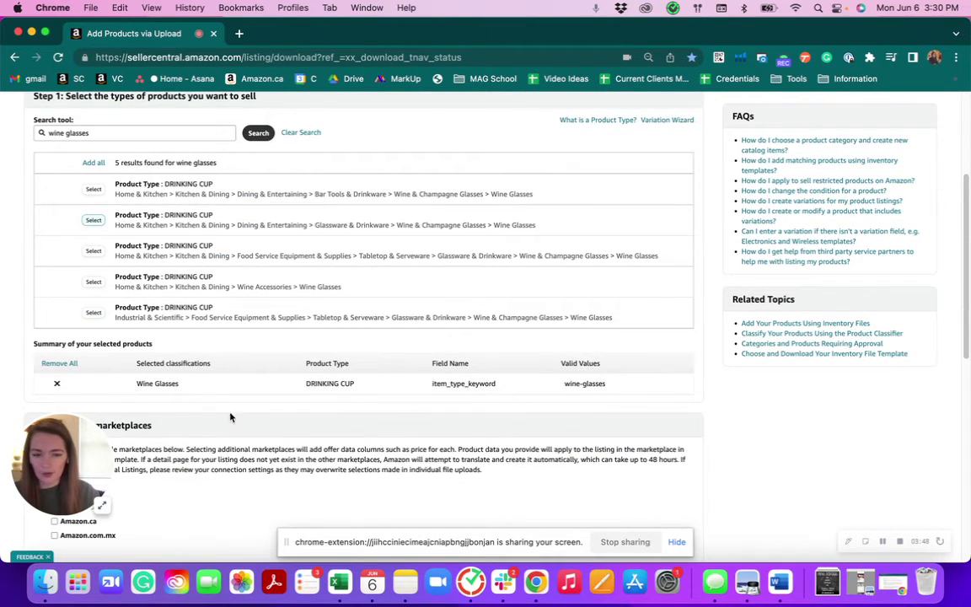
scroll(596, 388, down, 6)
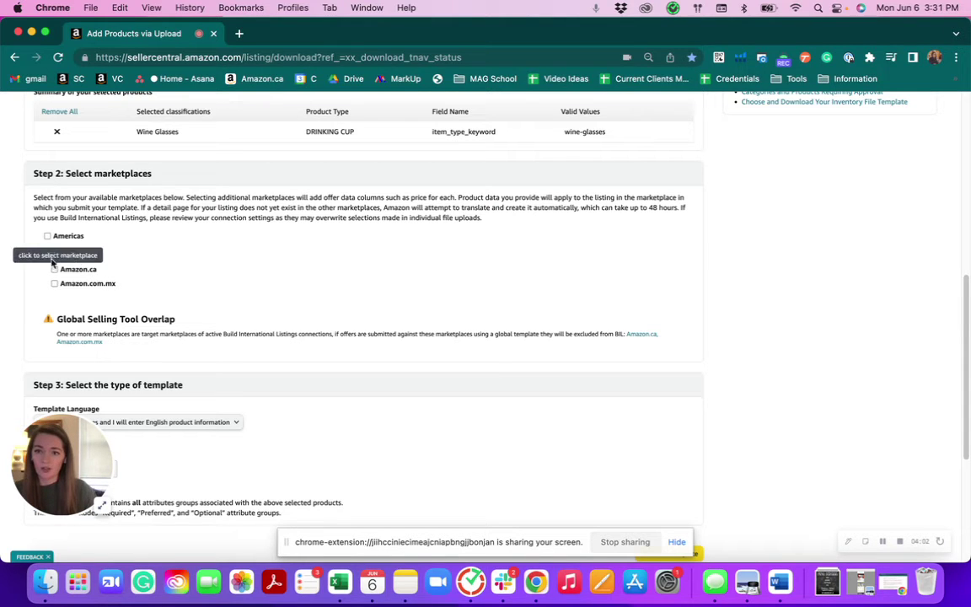
scroll(335, 301, down, 3)
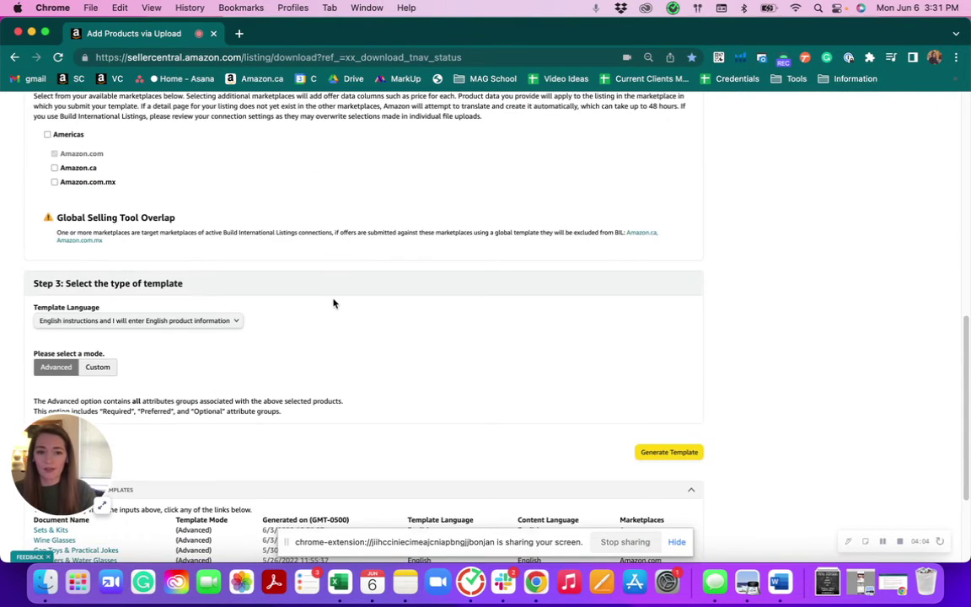
scroll(337, 301, down, 3)
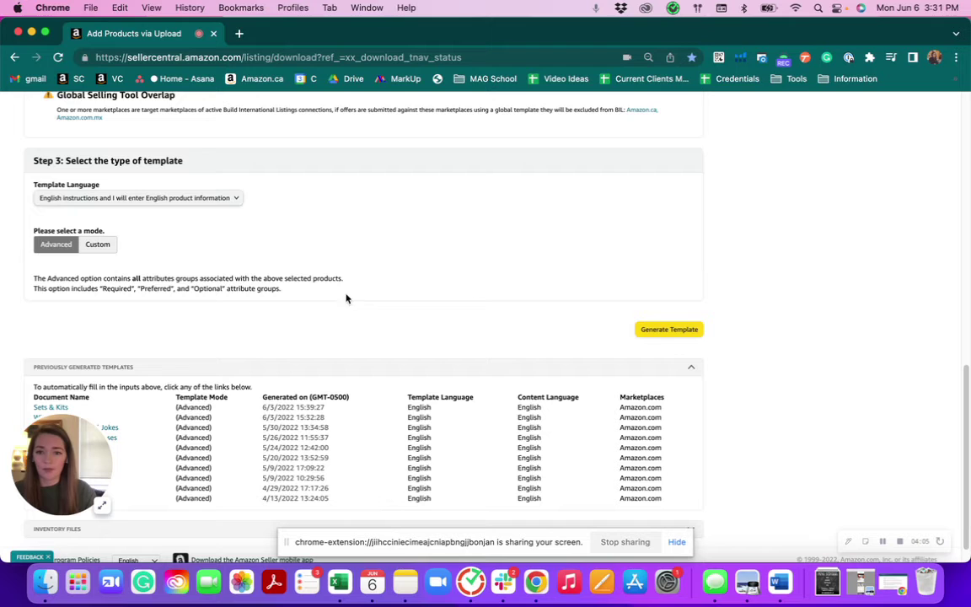
click(651, 333)
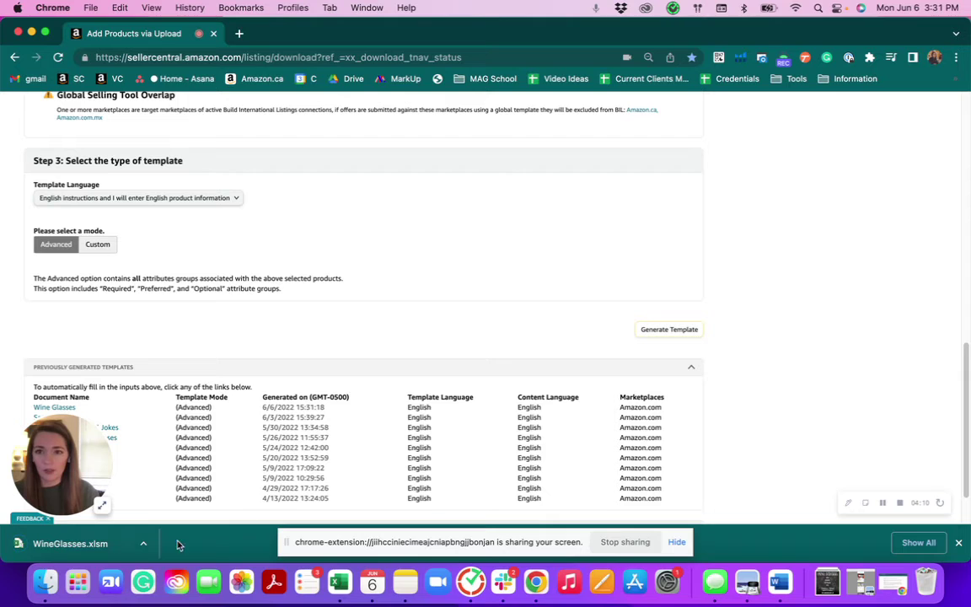
Open WineGlasses.xlsm in Excel to view its Instructions sheet, then minimize the workbook
click(81, 548)
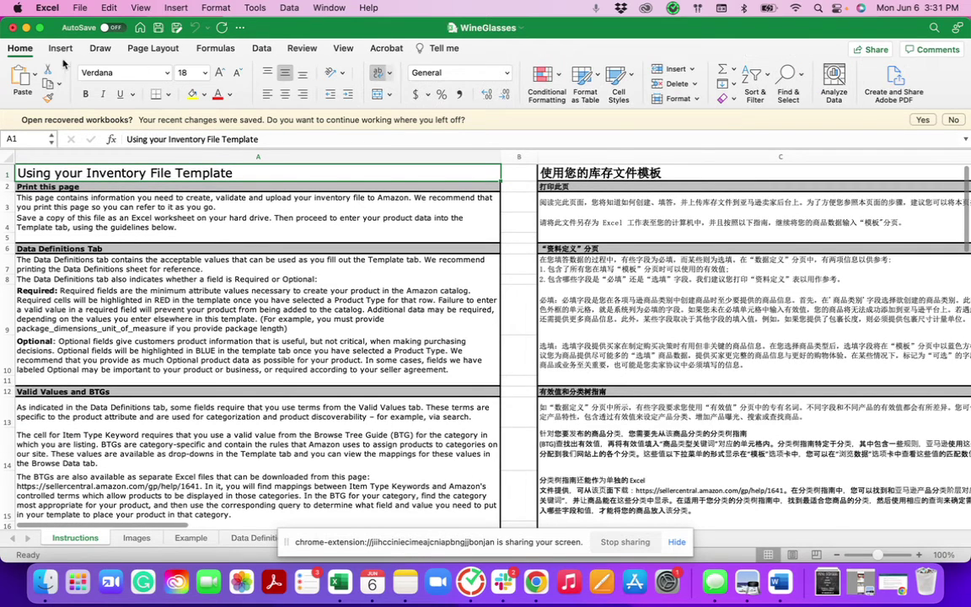
click(26, 29)
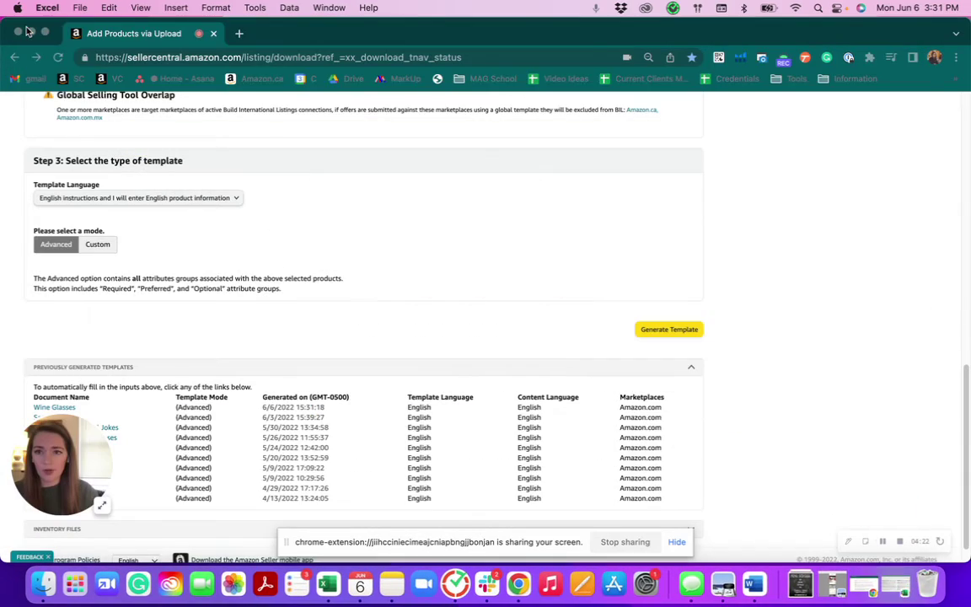
Go to Manage Inventory and copy the second product's listing into a new tab
scroll(336, 294, up, 10)
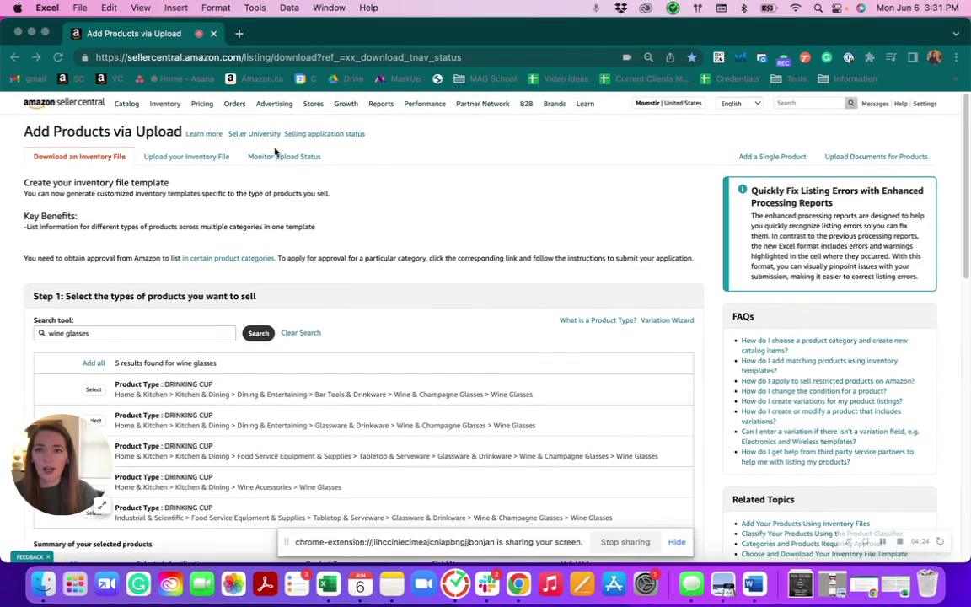
mouse_move(165, 105)
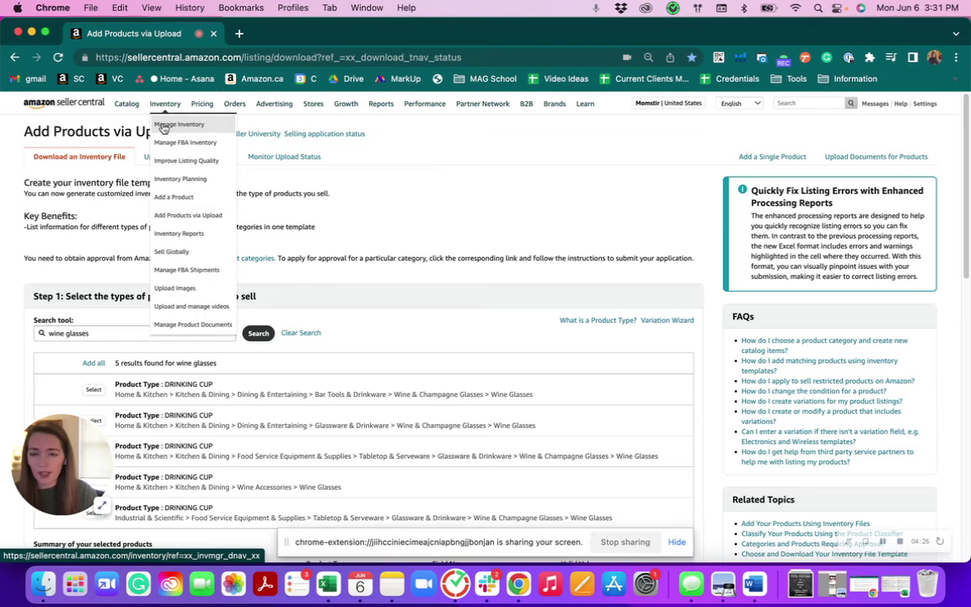
click(163, 128)
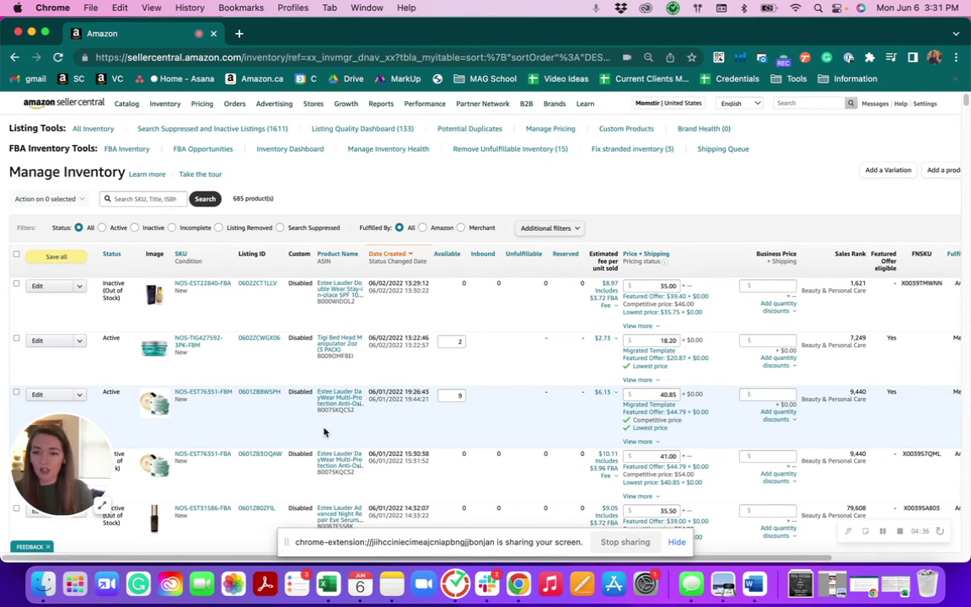
click(80, 342)
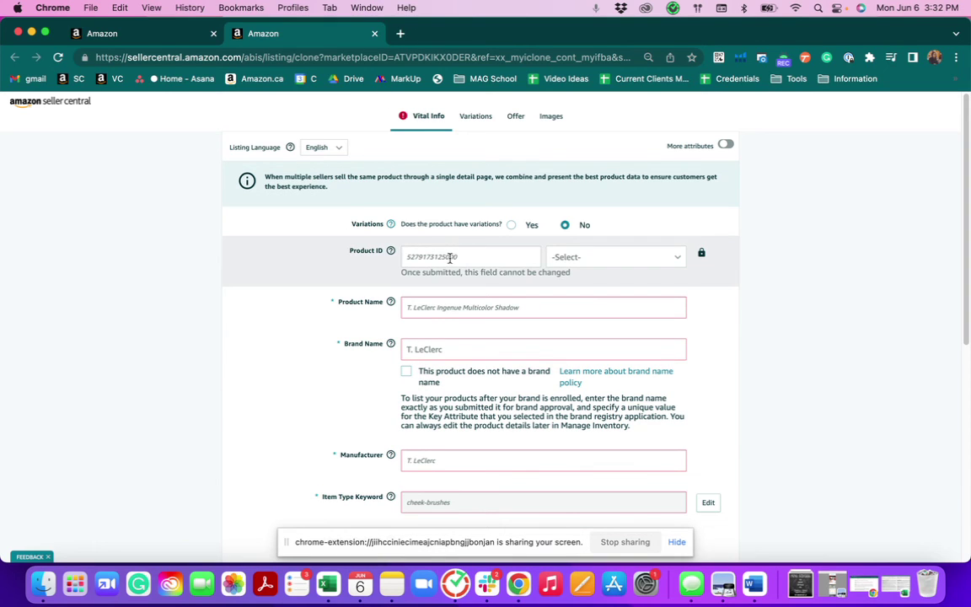
Close the copy-listing tab to return to Manage Inventory
click(374, 34)
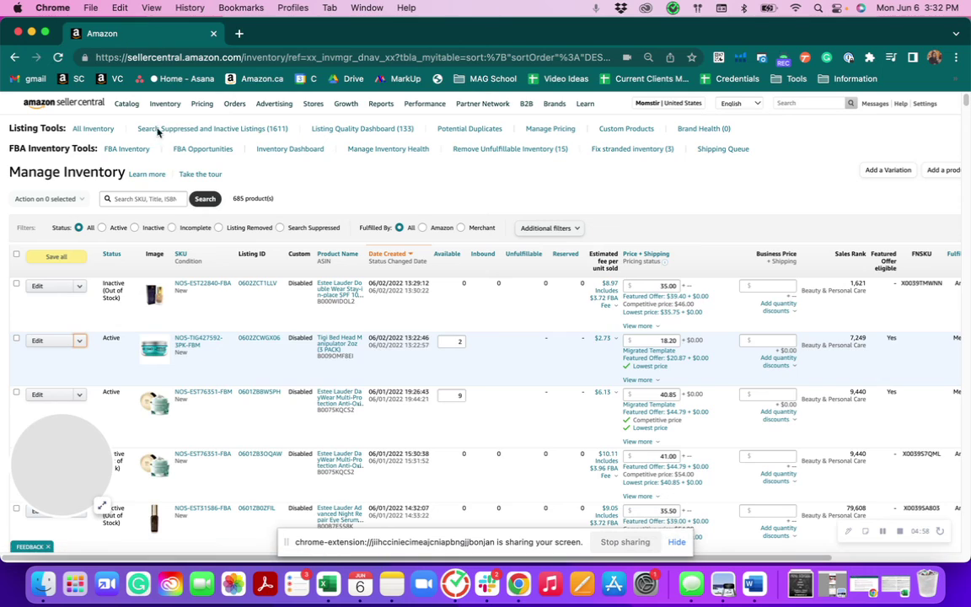